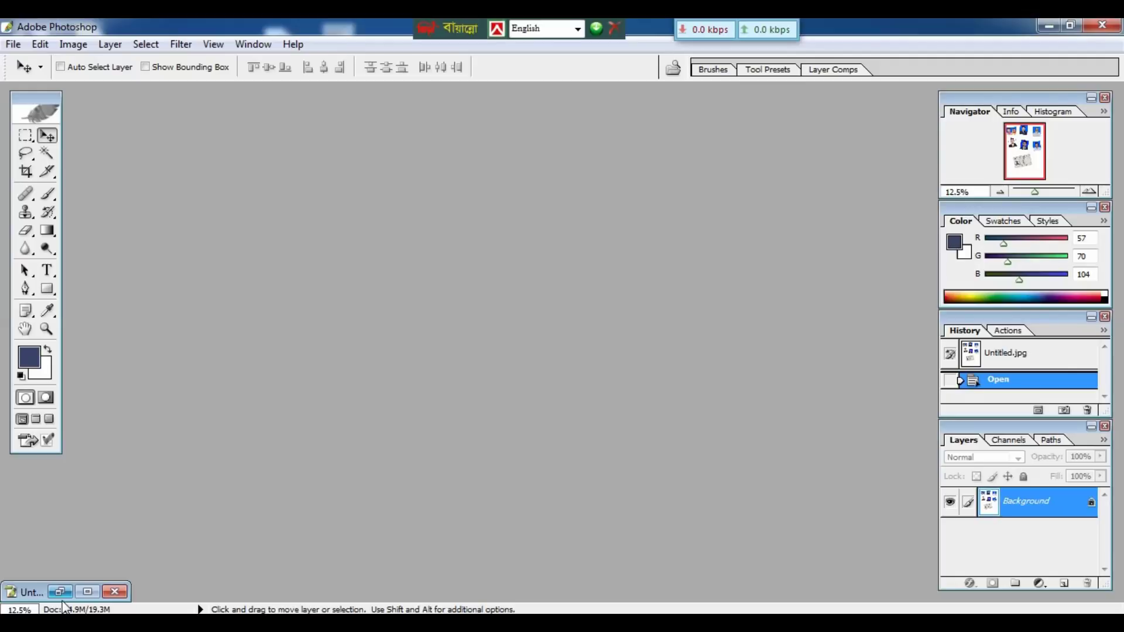
Step: Restore the minimized Untitled.jpg window to bring back the scanned photo page
left_click(60, 591)
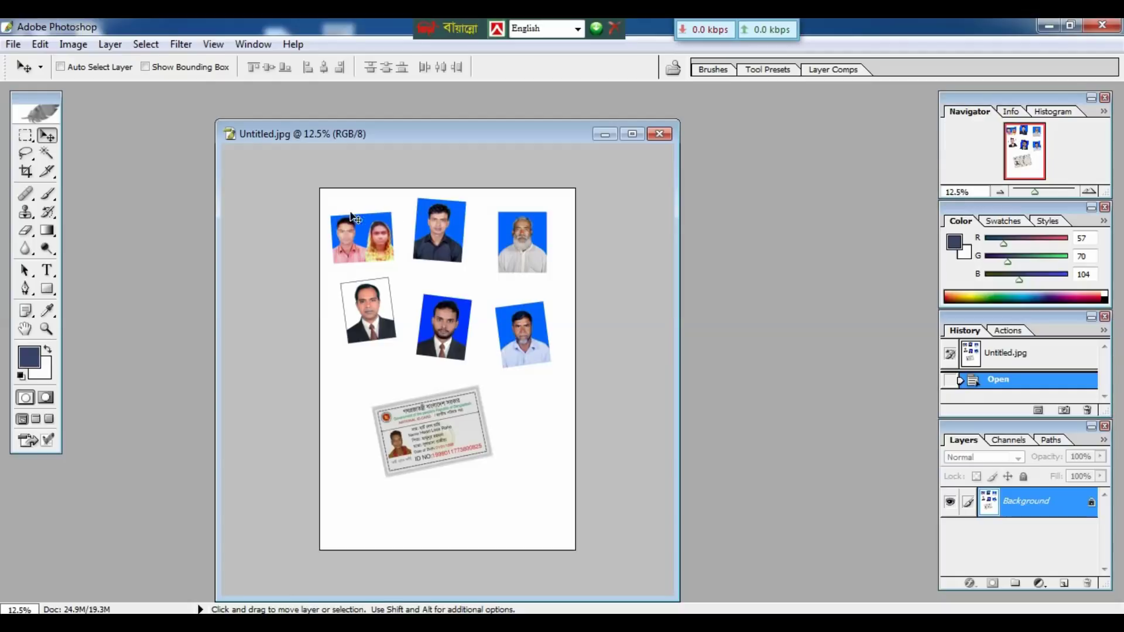
left_click(27, 174)
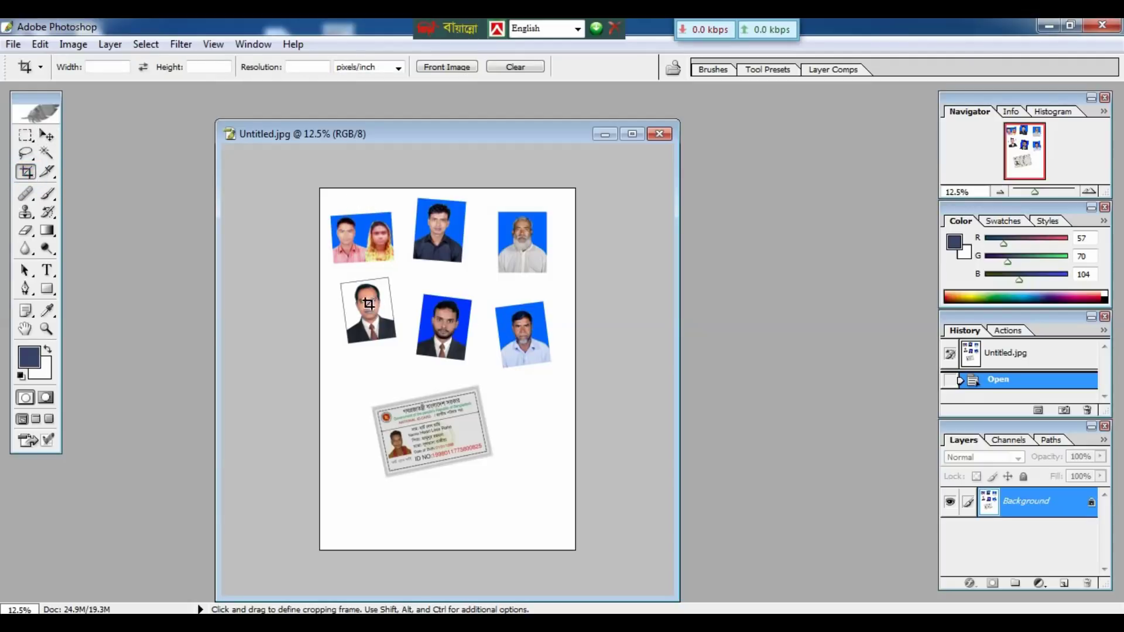
key("ctrl+plus")
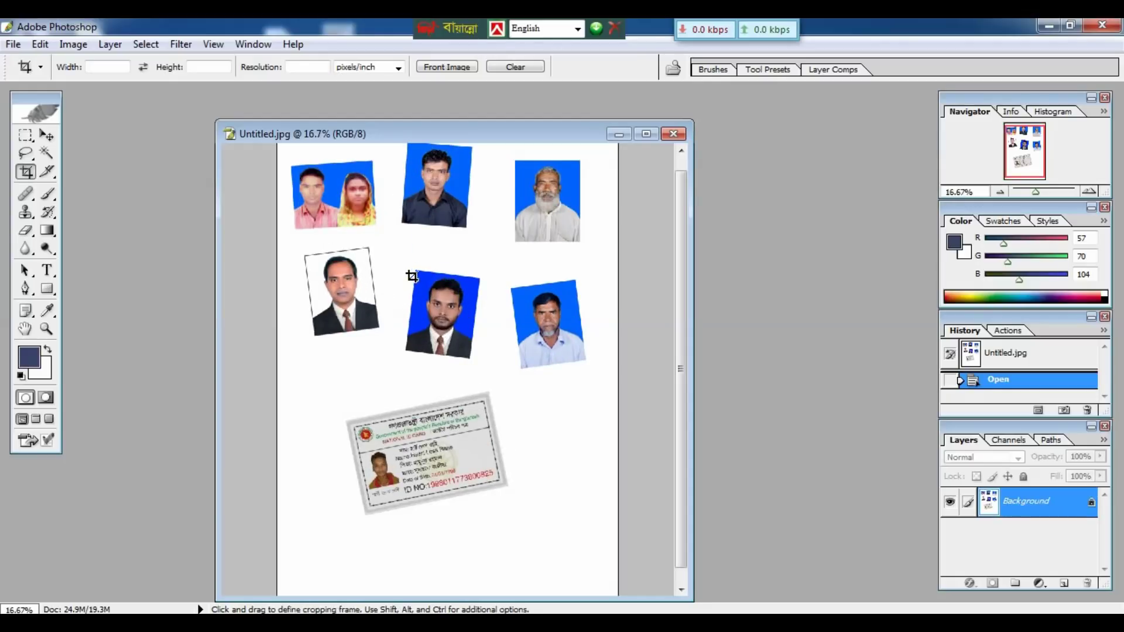
mouse_move(410, 267)
left_mouse_down()
mouse_move(481, 366)
mouse_move(453, 349)
left_mouse_up()
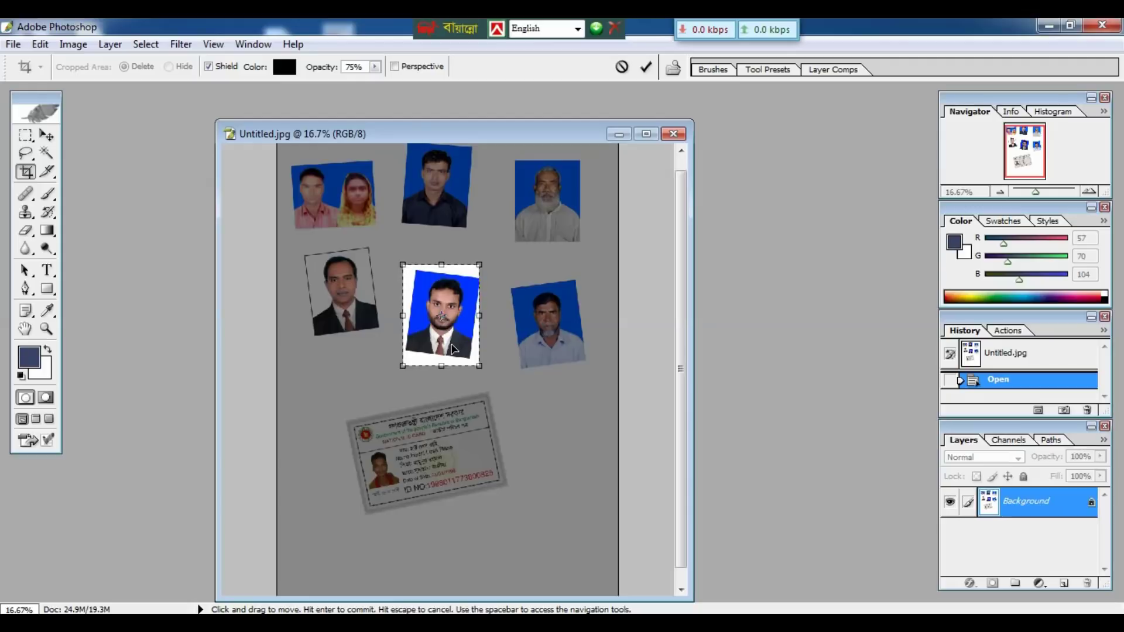
left_click(622, 67)
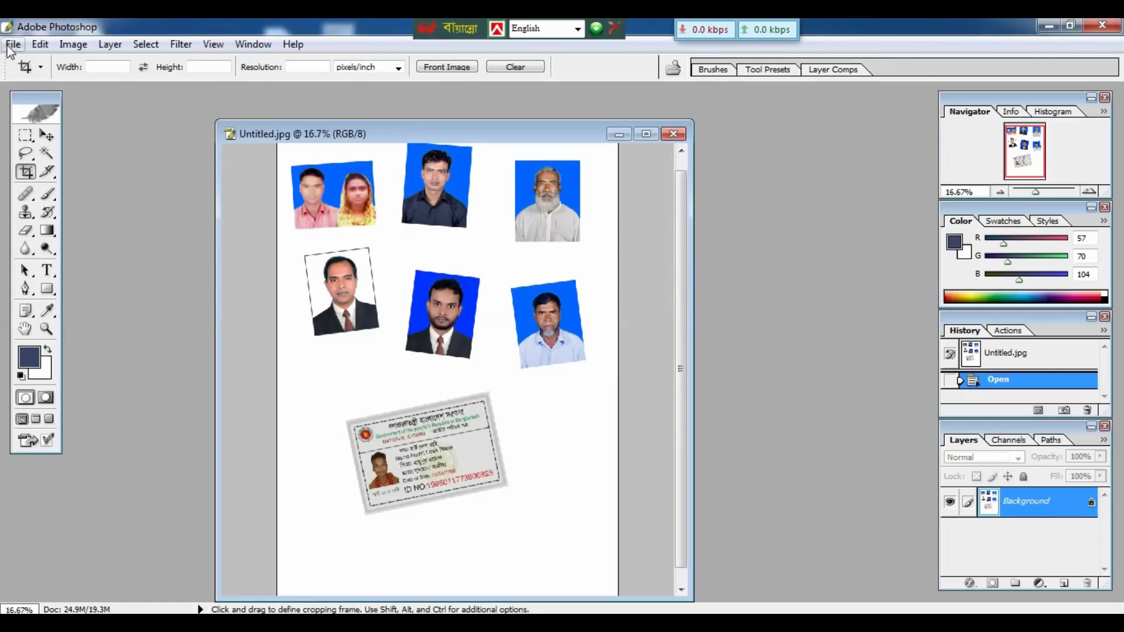
Step: Run File > Automate > Crop and Straighten Photos to split the scanned page
left_click(12, 46)
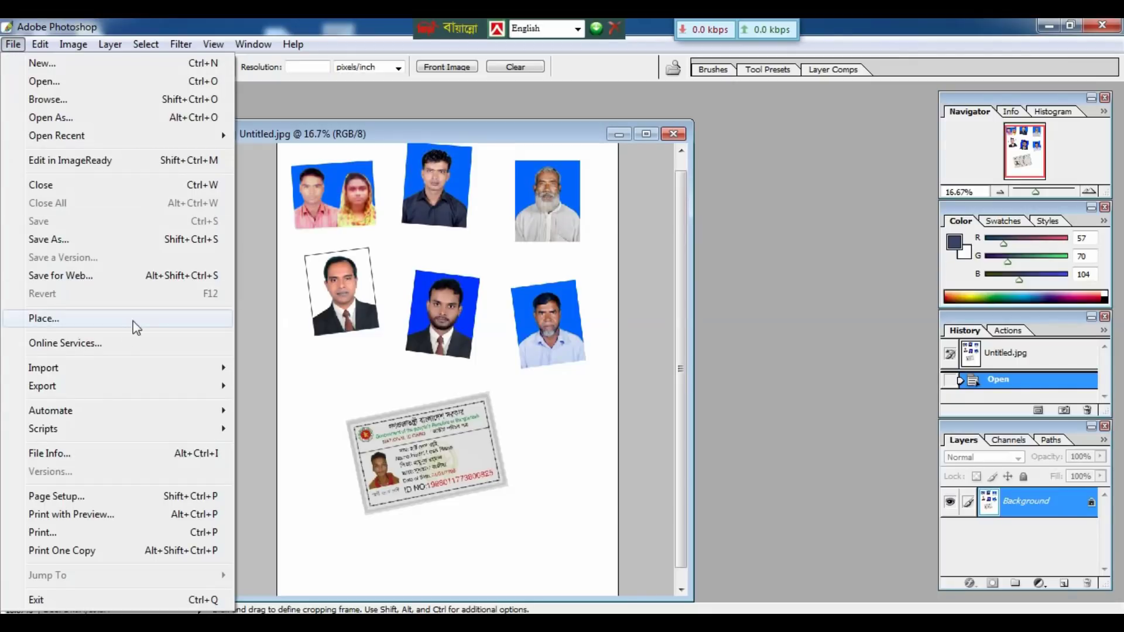
mouse_move(50, 410)
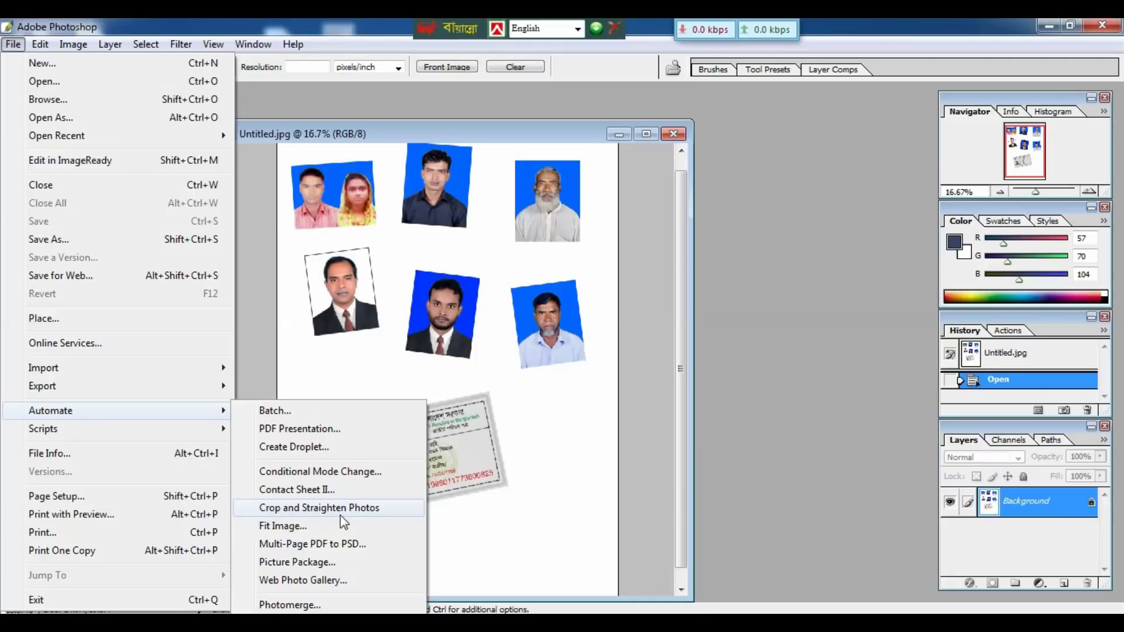
left_click(340, 513)
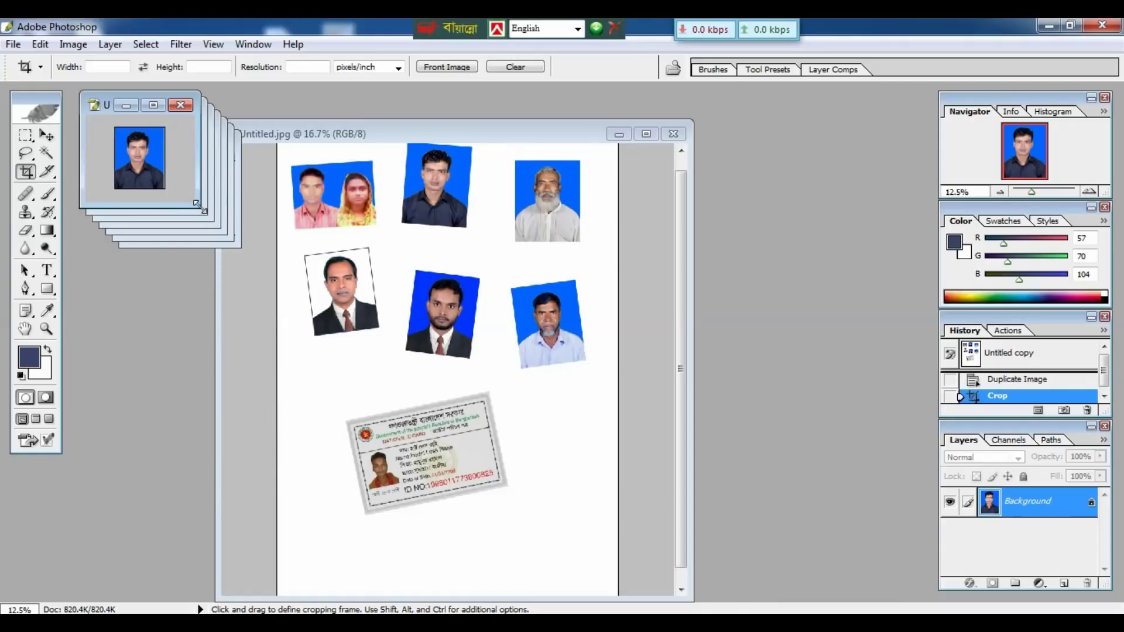
Step: Enlarge the young man's photo window and move it right; move the old man's down-left
left_click_drag(198, 201, 369, 388)
left_click_drag(199, 115, 569, 132)
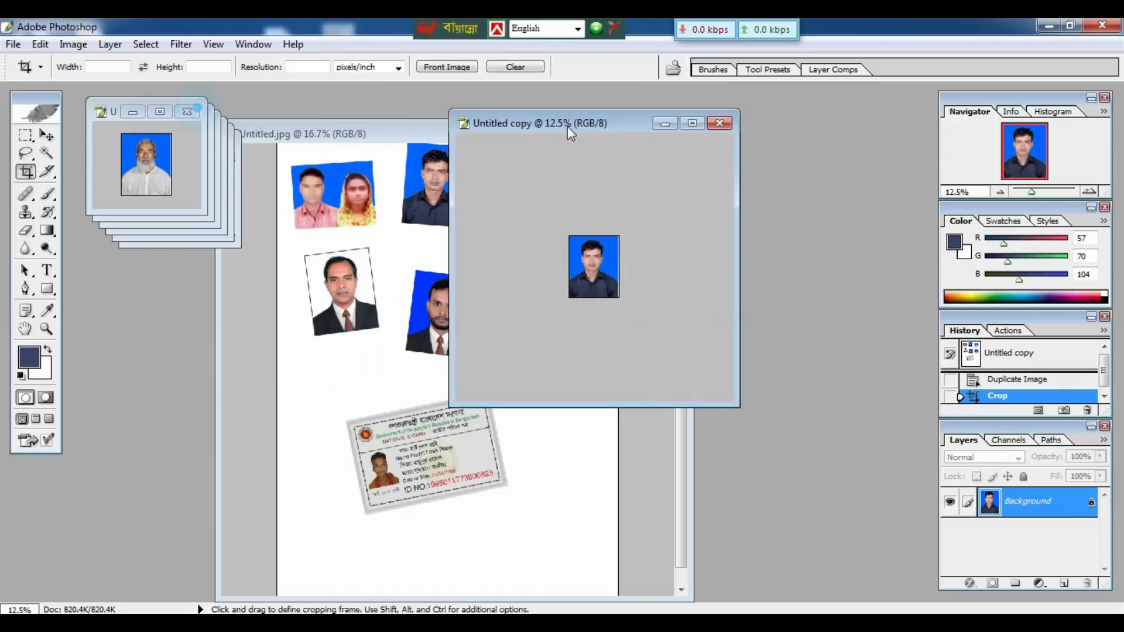
left_click(203, 210)
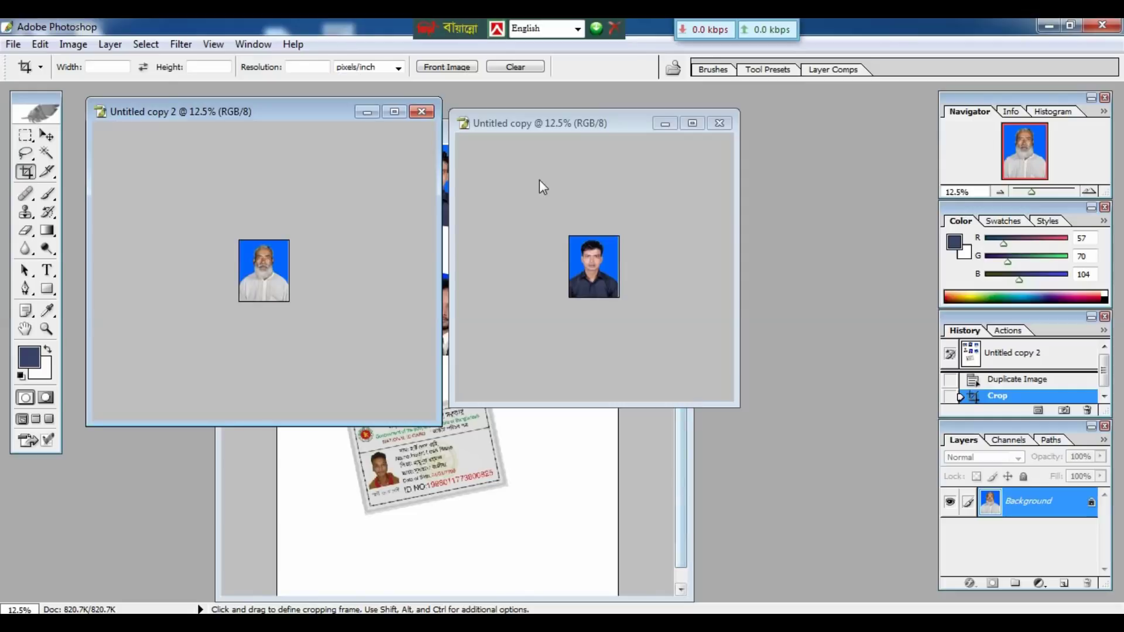
left_click_drag(313, 113, 247, 303)
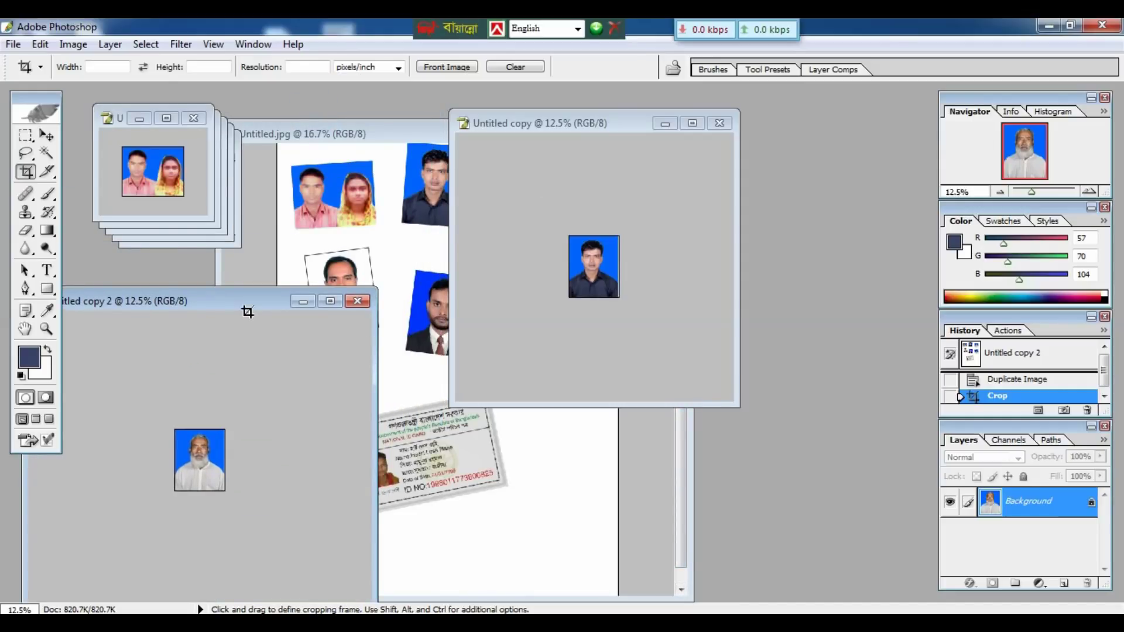
Step: Create a new A4 document and move its window to the right
key("ctrl+n")
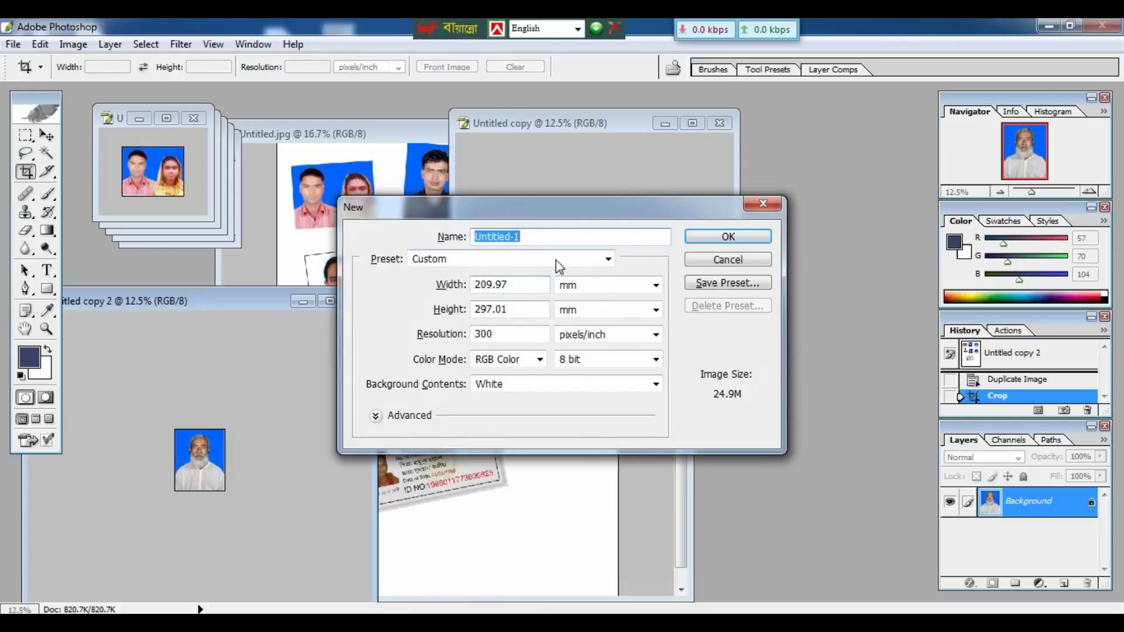
left_click(557, 261)
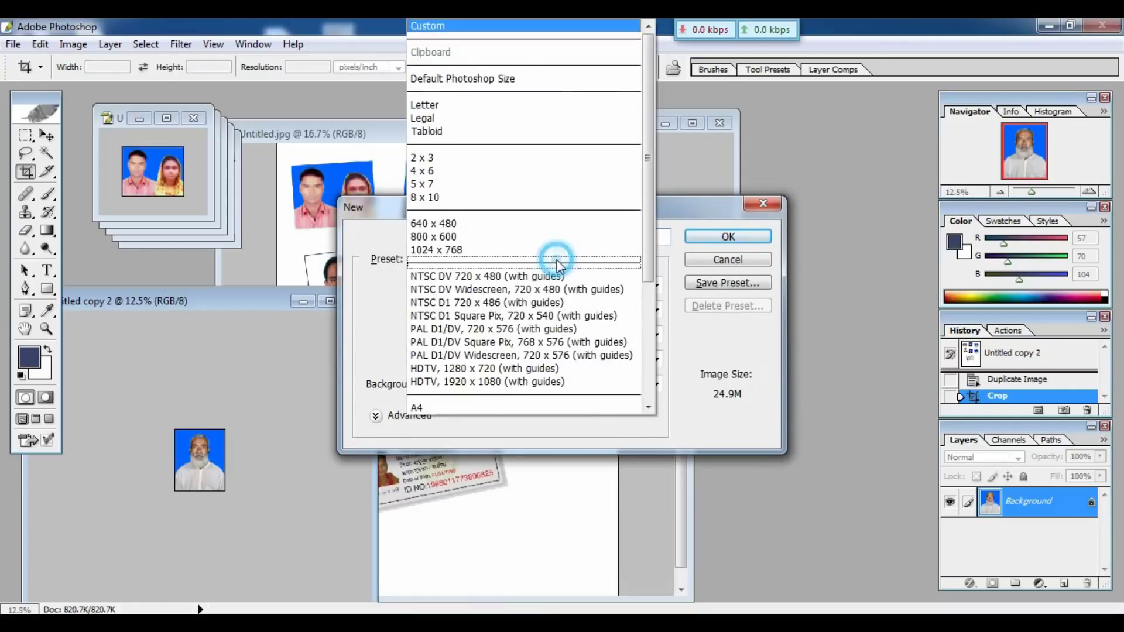
left_click(436, 406)
left_click(726, 238)
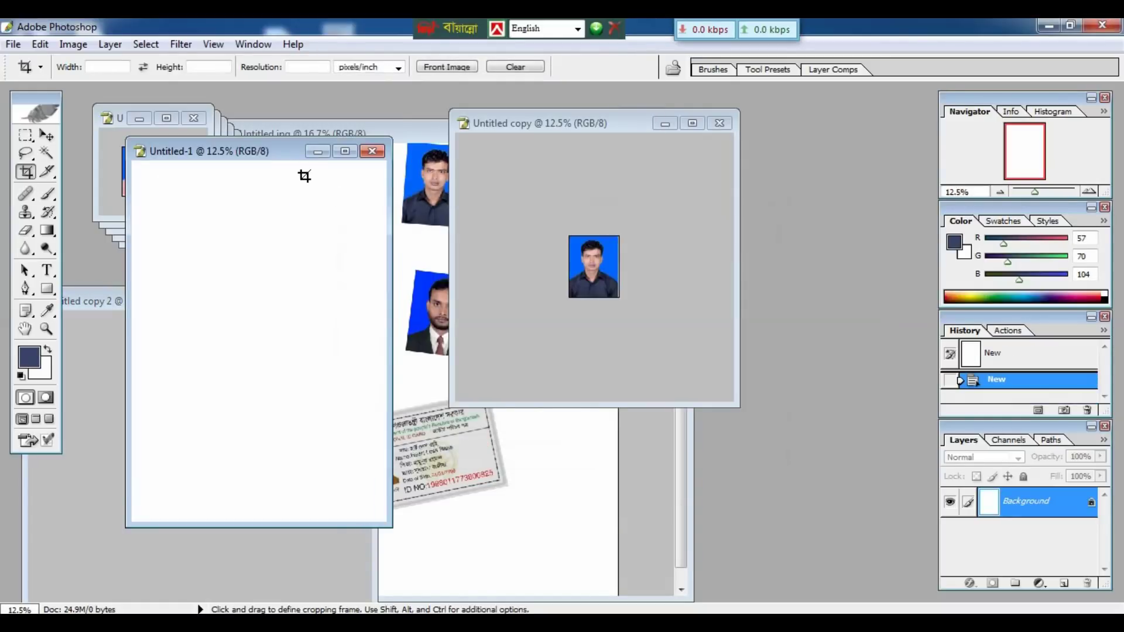
mouse_move(275, 150)
left_mouse_down()
mouse_move(634, 153)
mouse_move(767, 170)
left_mouse_up()
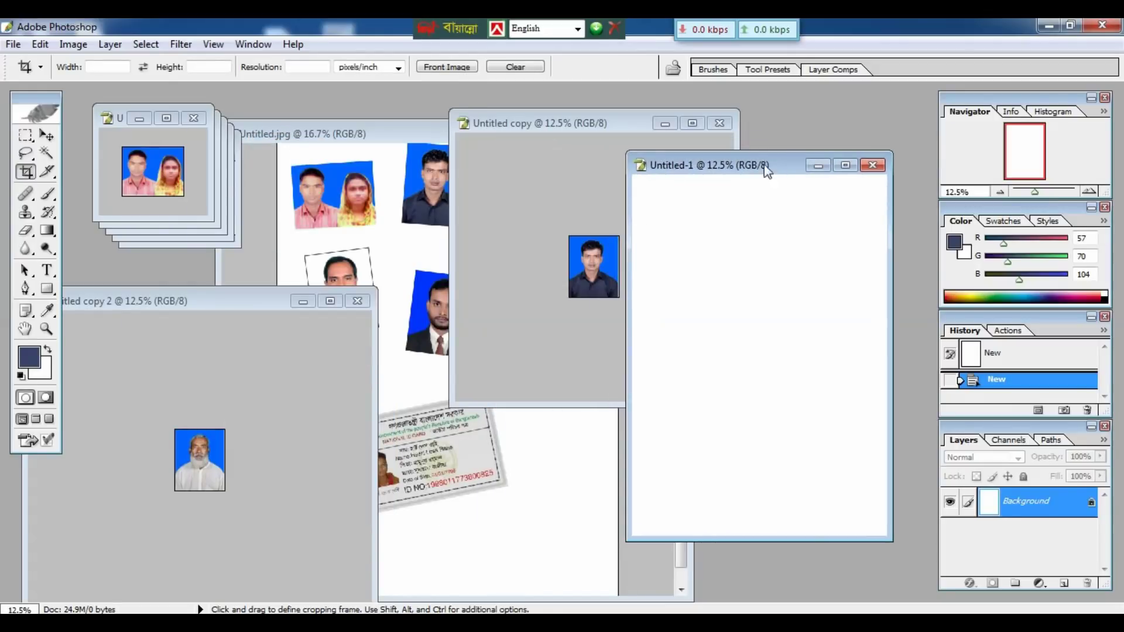
Step: Drag the young man's blue-background photo and the couple photo onto the A4 canvas
left_click(581, 226)
key("v")
left_click_drag(587, 239, 806, 291)
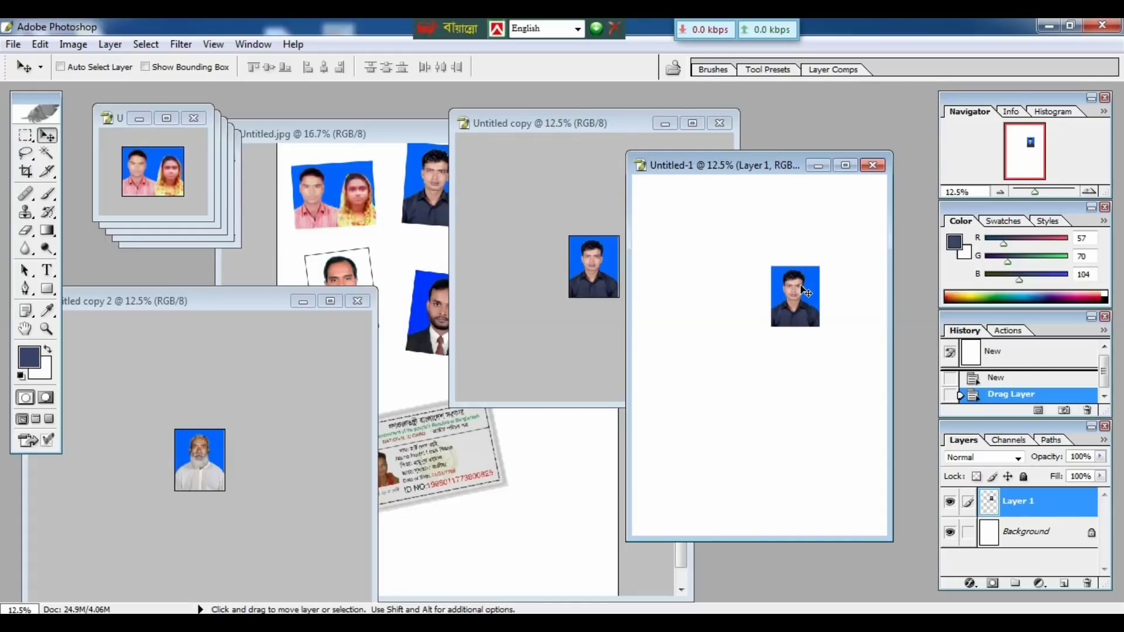
left_click(205, 208)
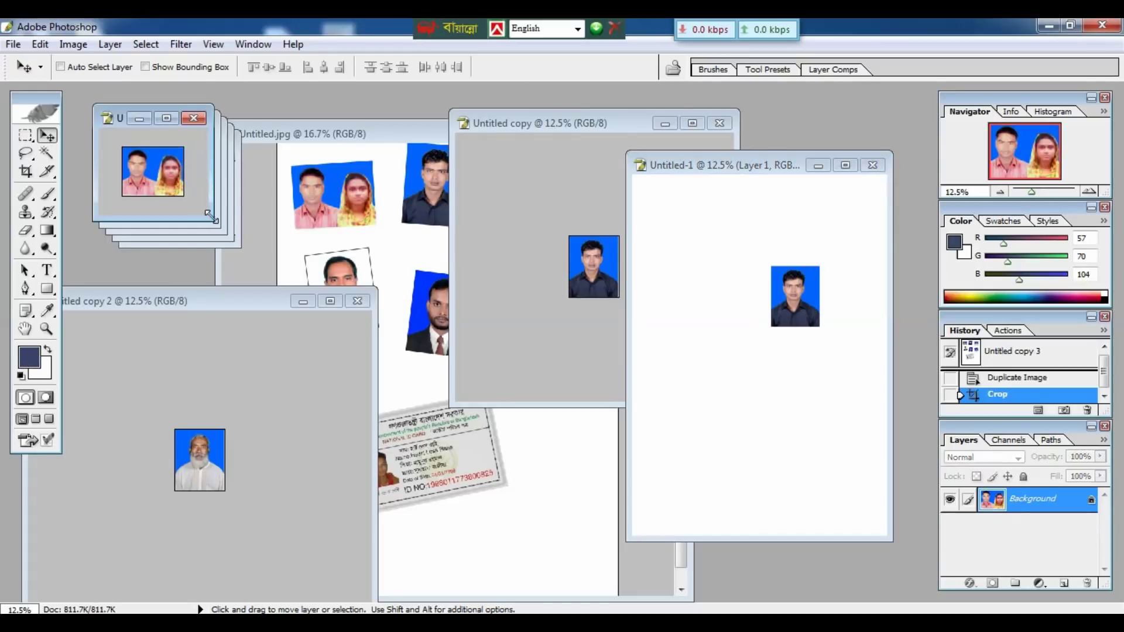
left_click_drag(210, 218, 432, 397)
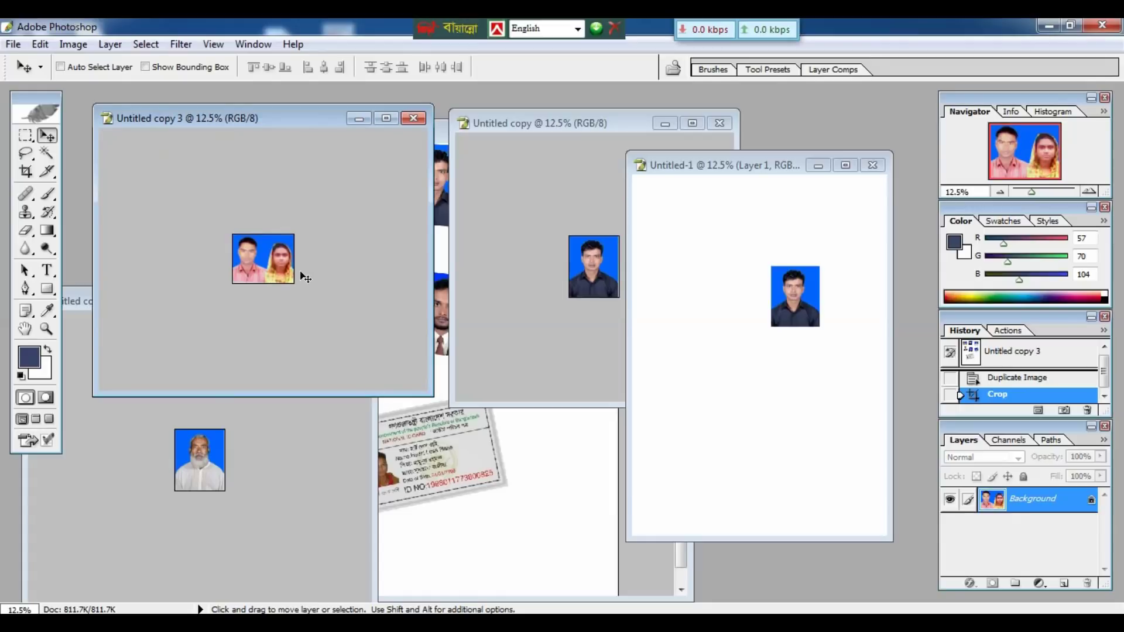
left_click_drag(286, 272, 751, 369)
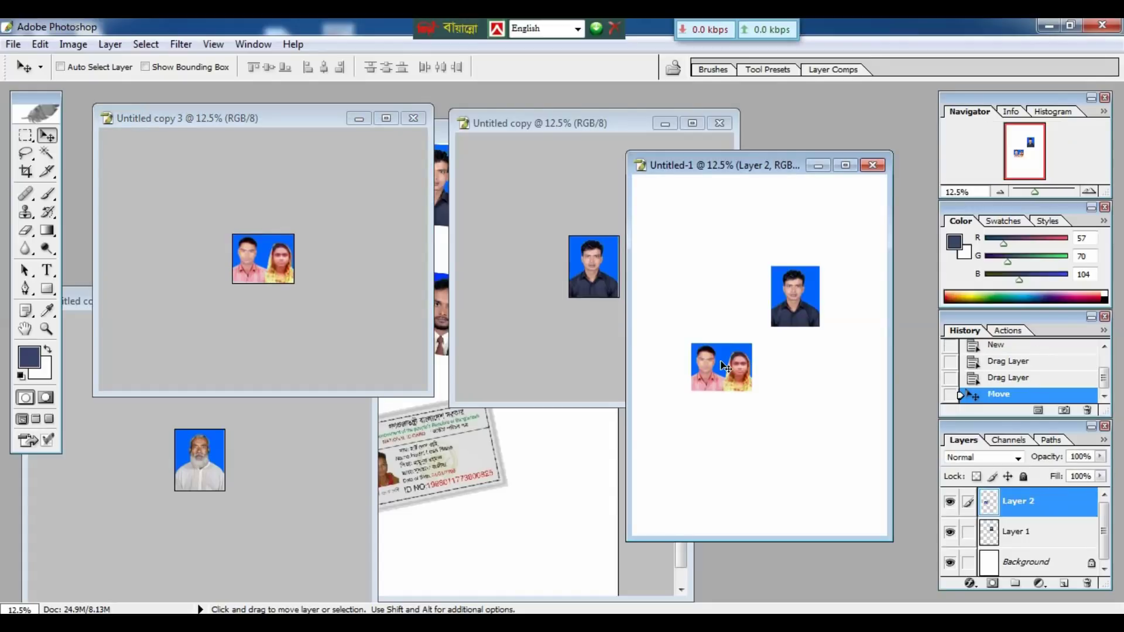
left_click_drag(326, 120, 323, 124)
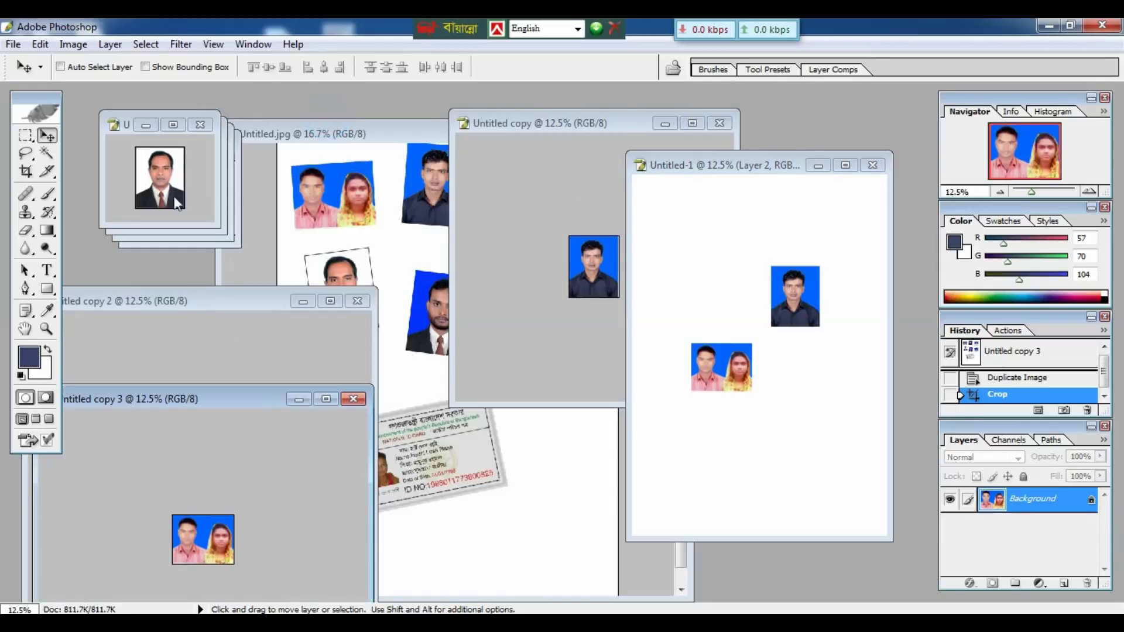
Step: Enlarge and move down the white-background portrait and light-shirted man's photo windows
left_click(214, 221)
left_click_drag(352, 404, 327, 375)
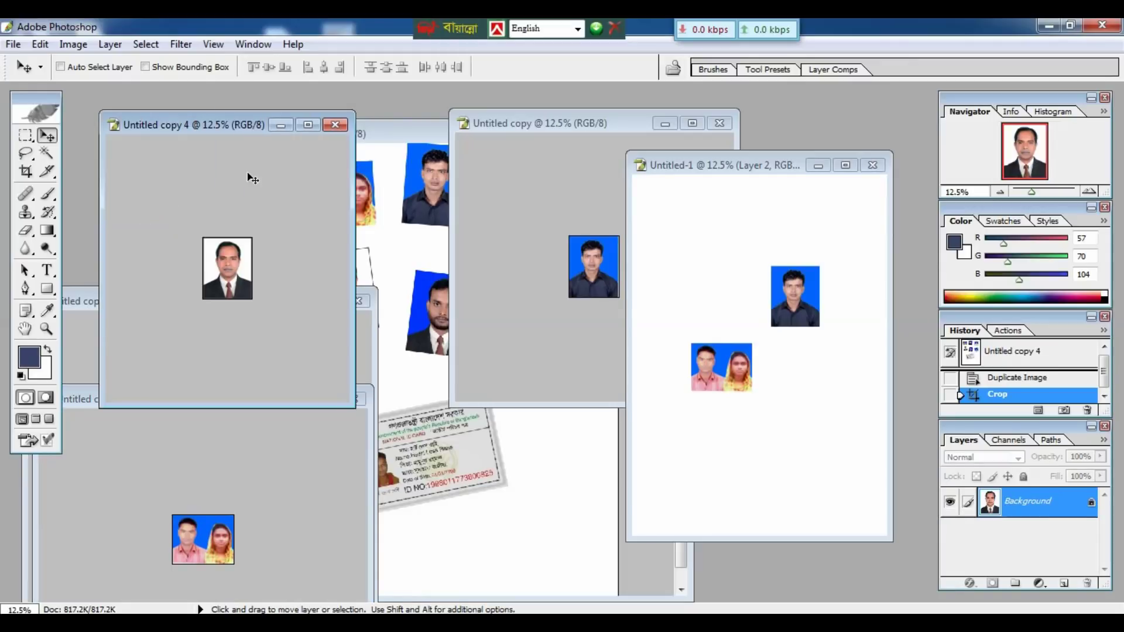
left_click_drag(211, 122, 178, 355)
left_click(183, 159)
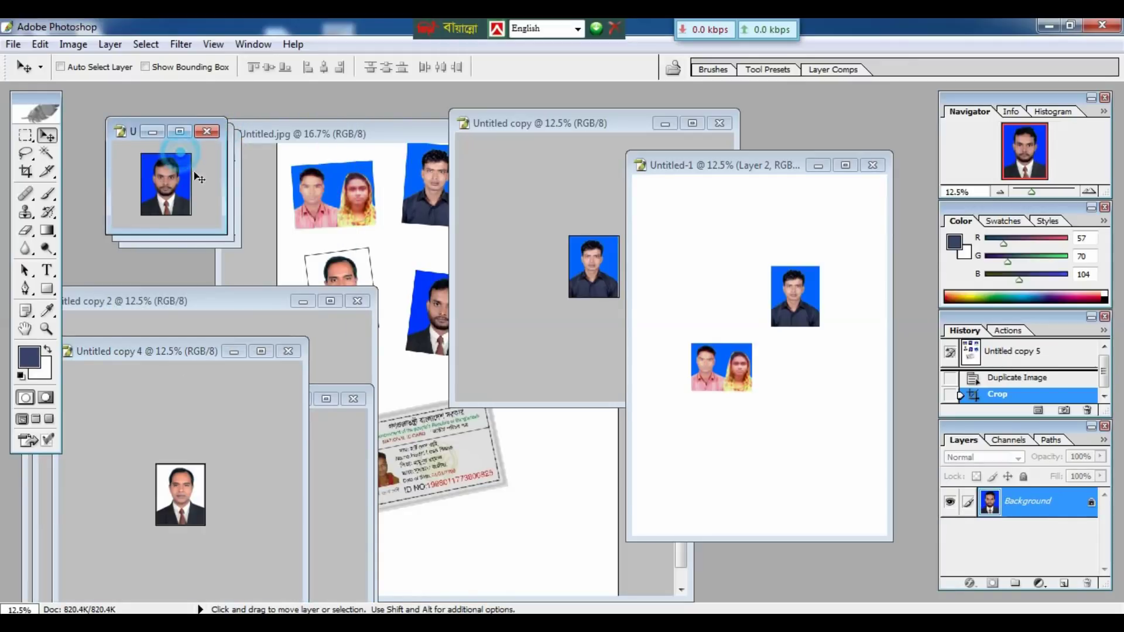
left_click(235, 243)
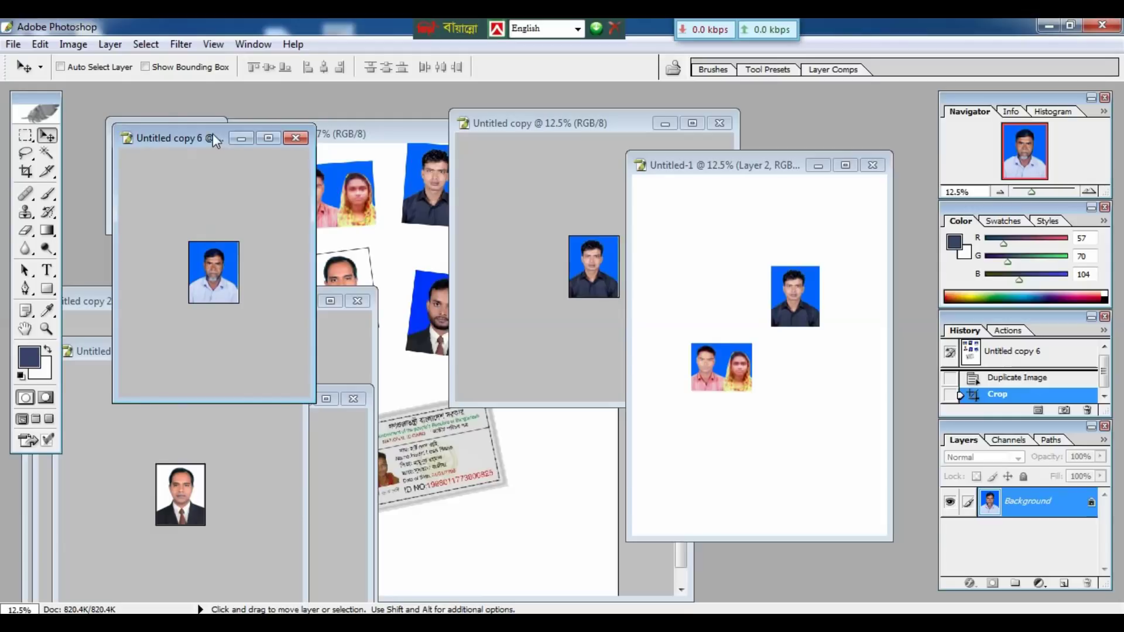
left_click_drag(222, 140, 152, 356)
Step: Enlarge and reposition the suited man's photo window and the ID card window
left_click(232, 234)
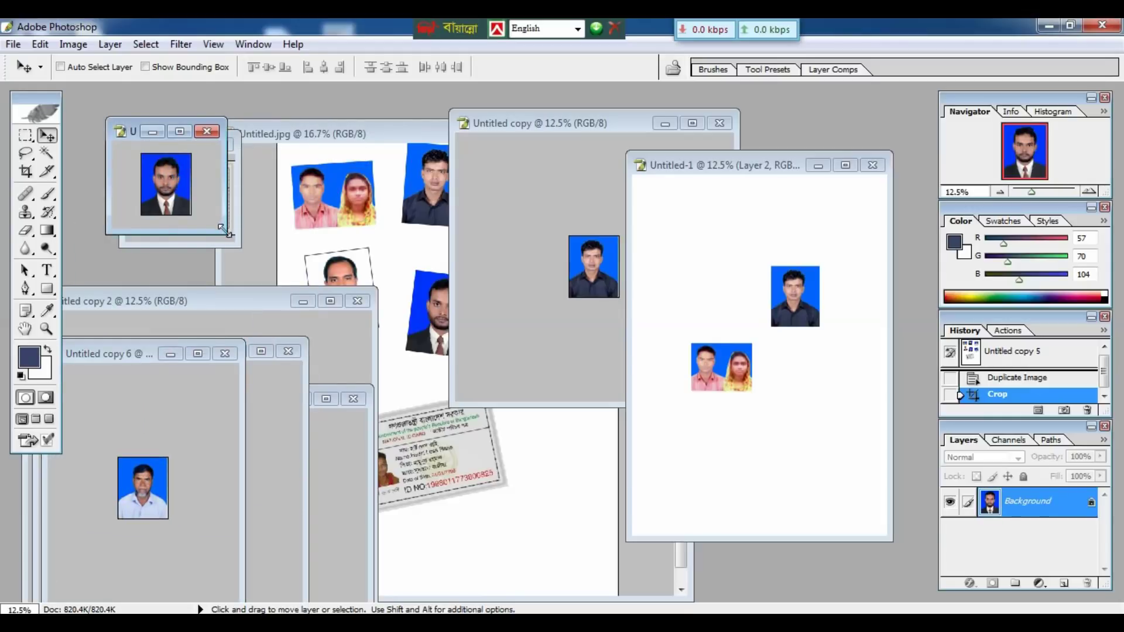
left_click_drag(231, 234, 277, 477)
left_click_drag(196, 133, 153, 326)
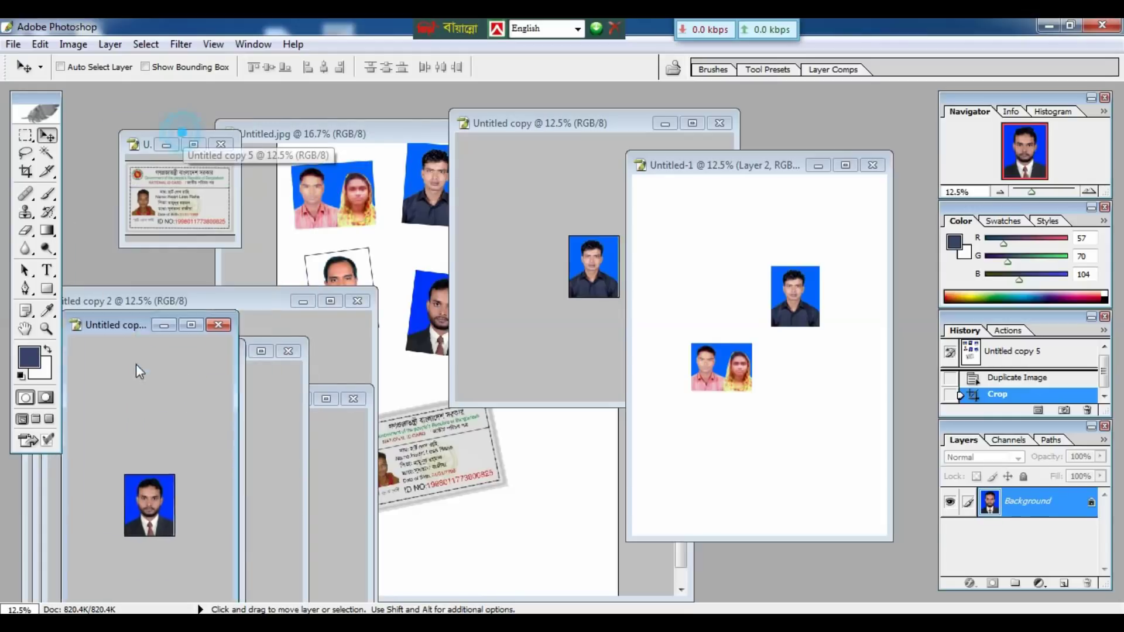
left_click(170, 209)
left_click_drag(236, 248, 265, 257)
left_click_drag(334, 310, 481, 531)
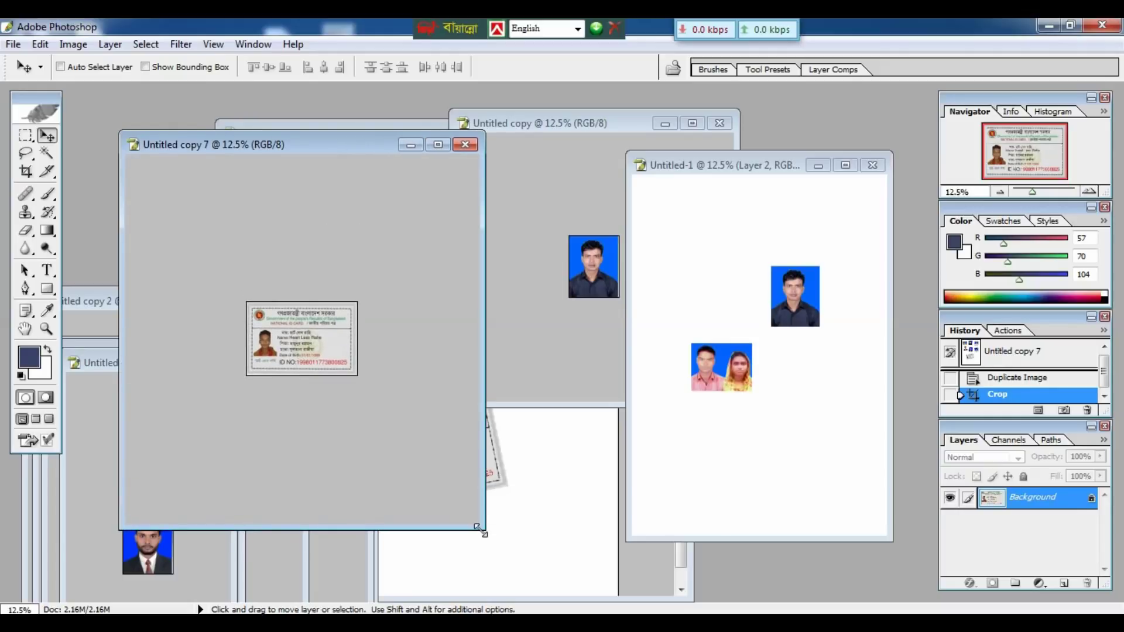
Step: Zoom in on the ID card, then bring Untitled.jpg back to the front
key("ctrl+plus")
key("ctrl+plus")
key("ctrl+plus")
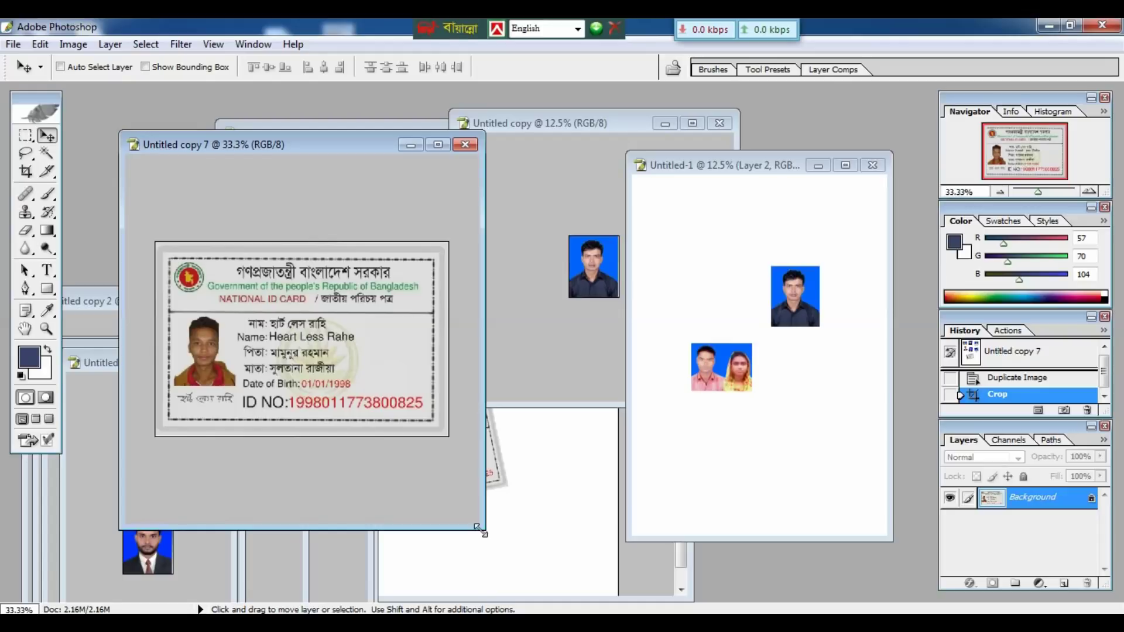
left_click(556, 464)
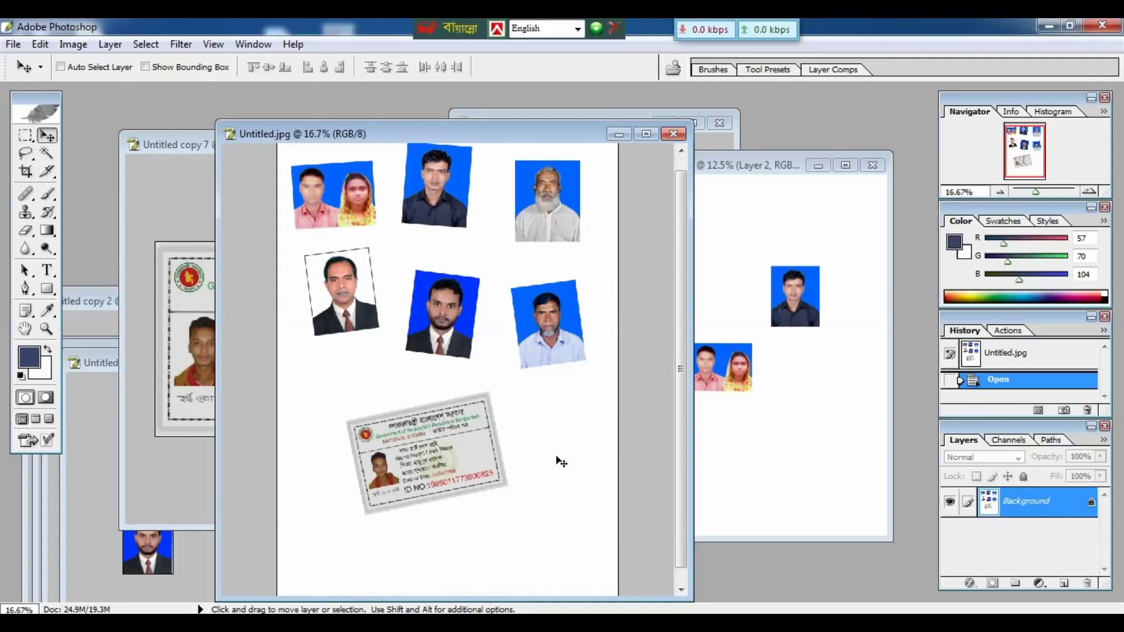
Step: Maximize Untitled.jpg, try a rotated crop around a tilted portrait, then cancel it
left_click(646, 134)
key("c")
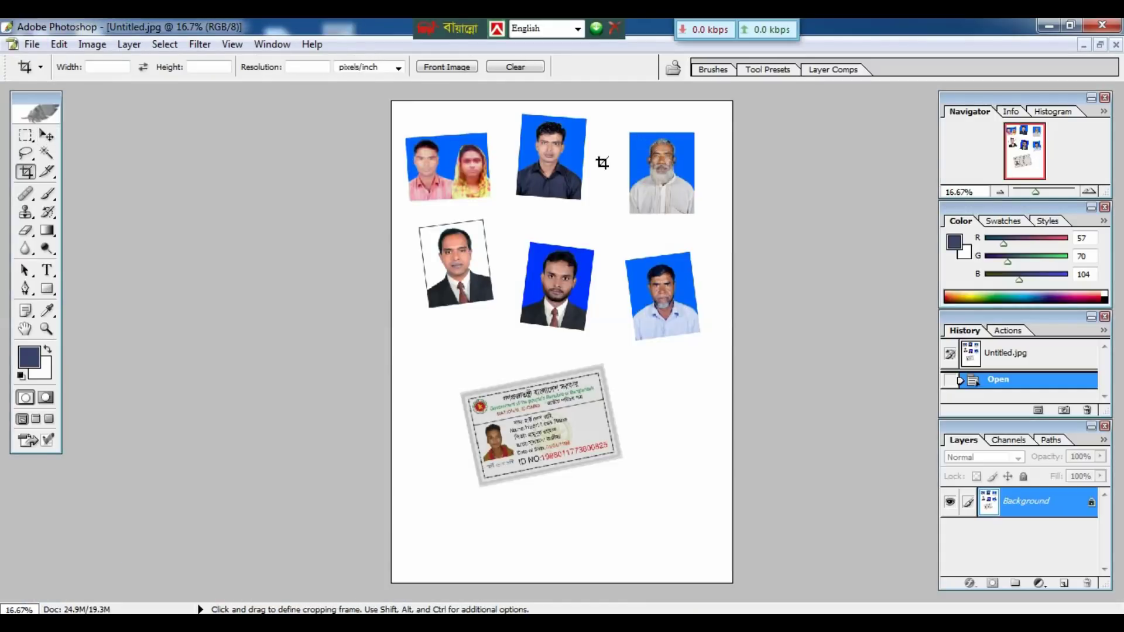
left_click(426, 232)
left_click_drag(416, 224, 499, 324)
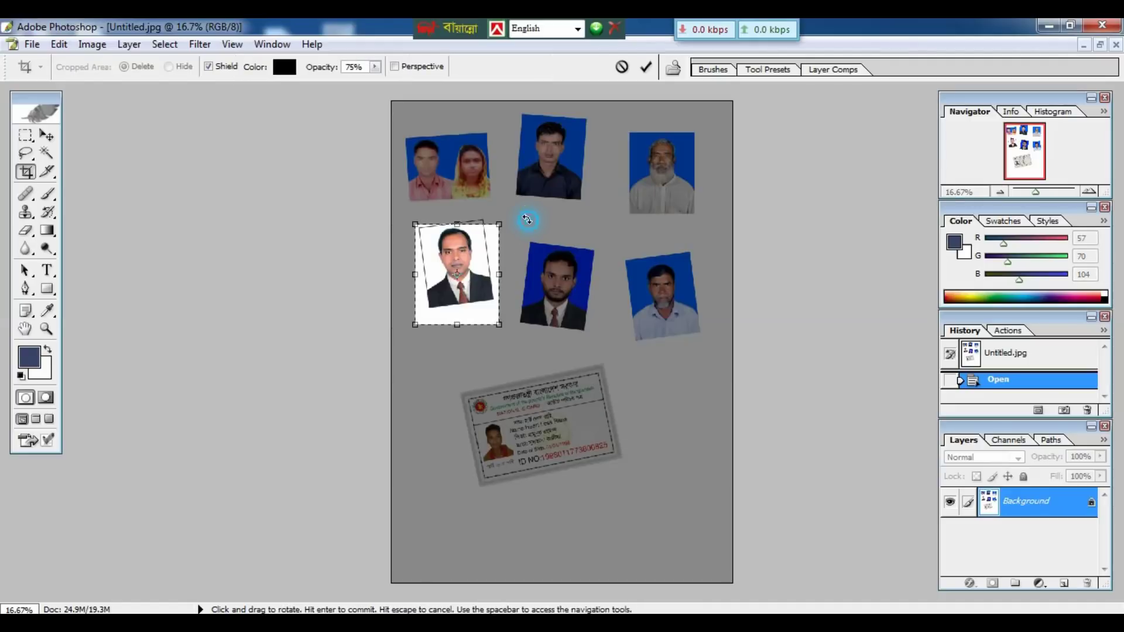
left_click_drag(520, 249, 526, 221)
left_click_drag(478, 256, 484, 253)
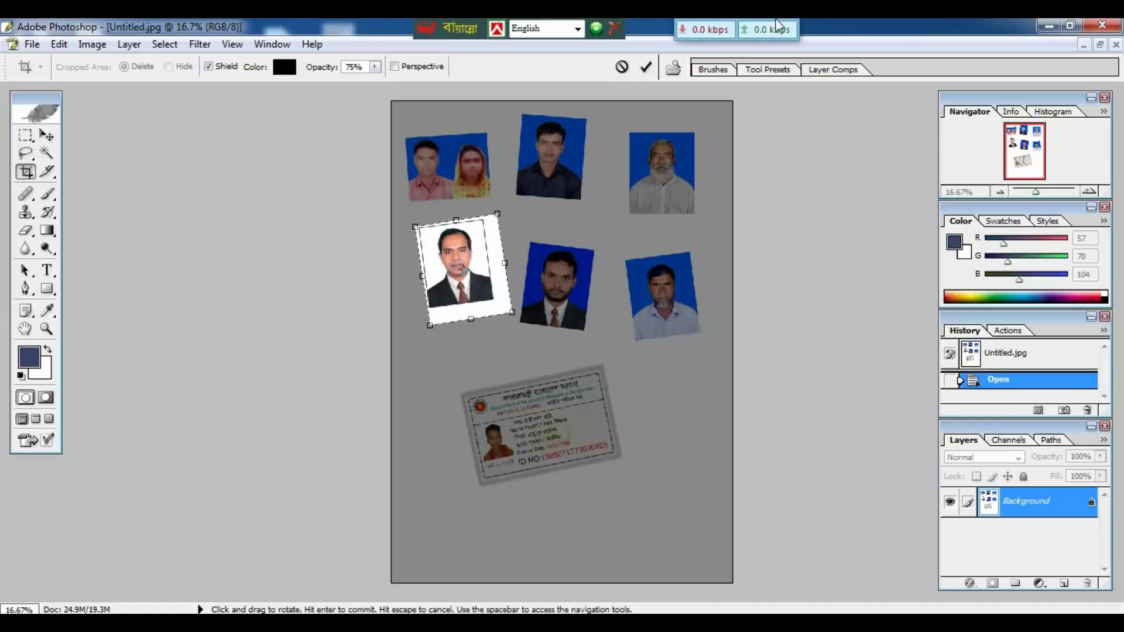
left_click(620, 67)
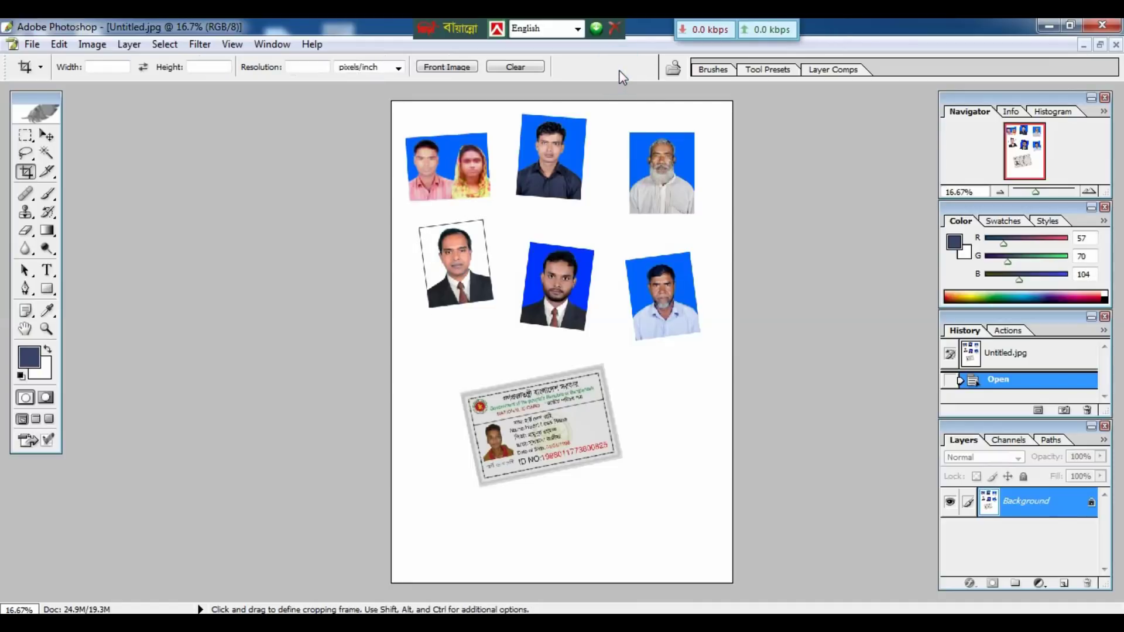